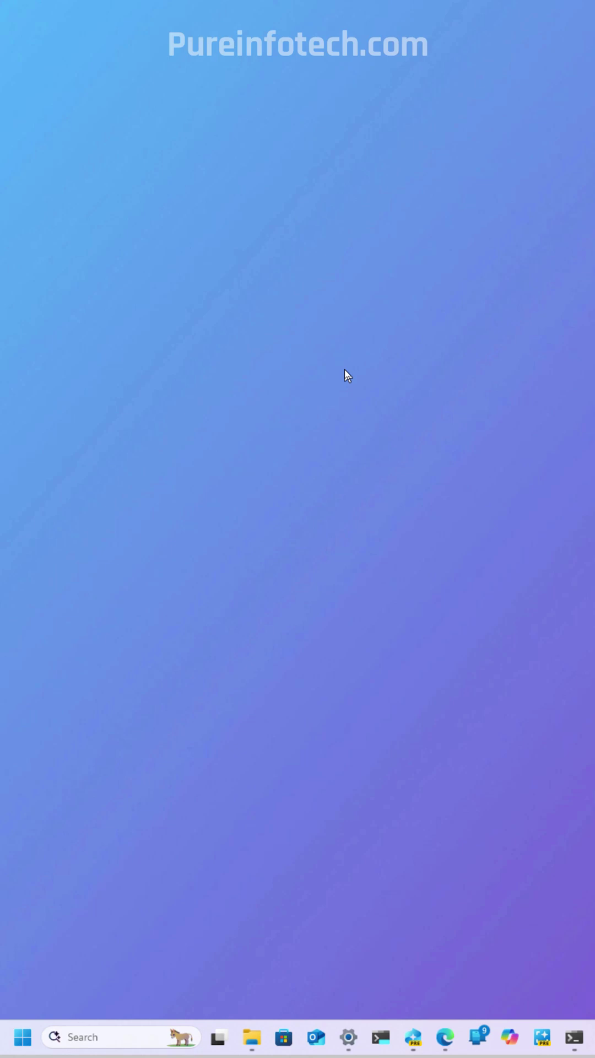
Step: Turn Automatic super resolution on globally from the System > Display > Graphics page
left_click(348, 1037)
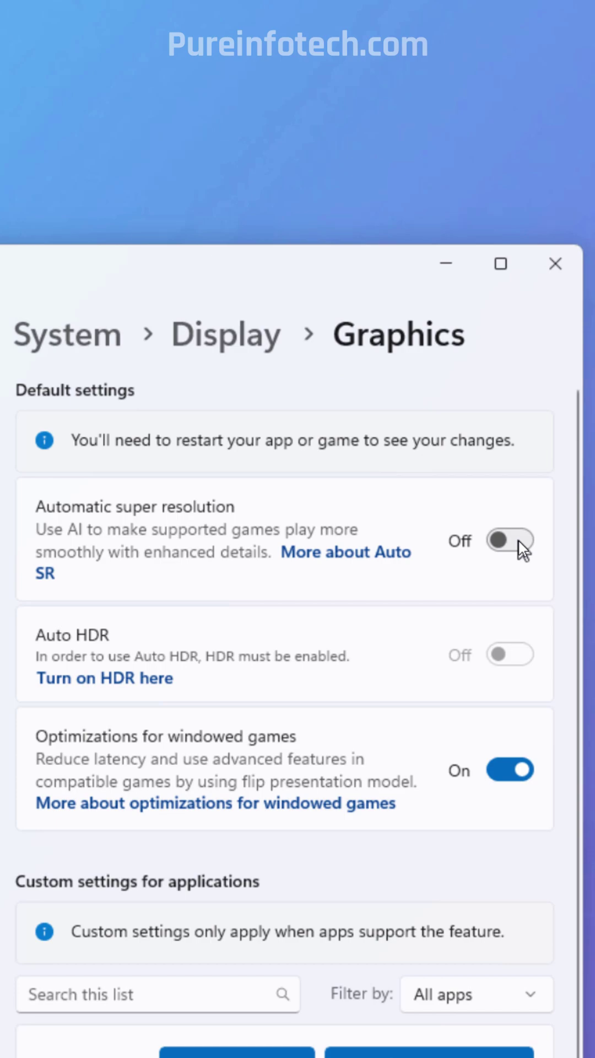
left_click(519, 540)
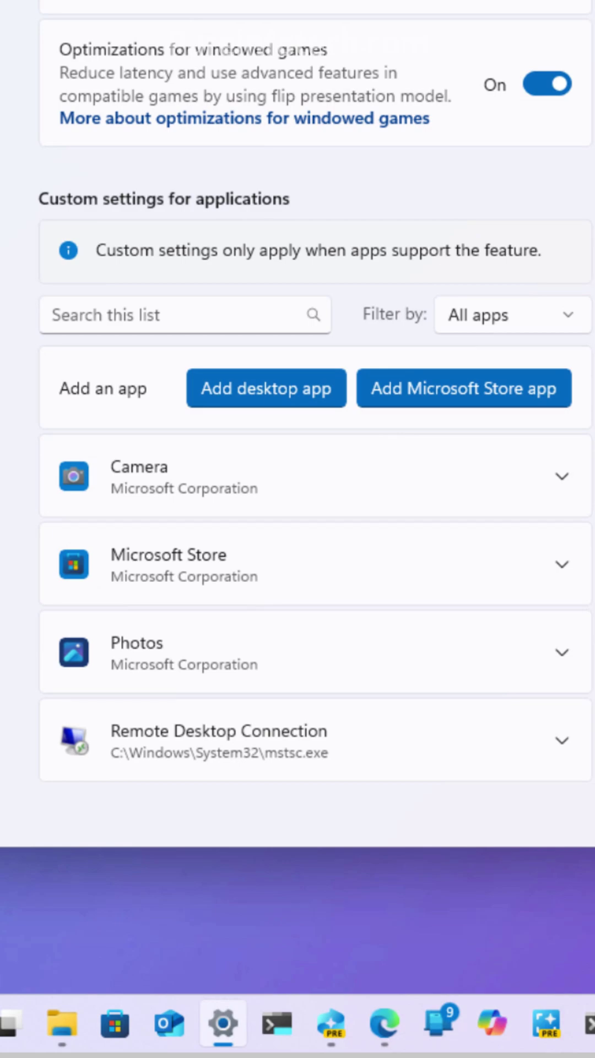
scroll(207, 424, "down", 2)
Step: Set the Camera app's Automatic super resolution option to On
left_click(244, 387)
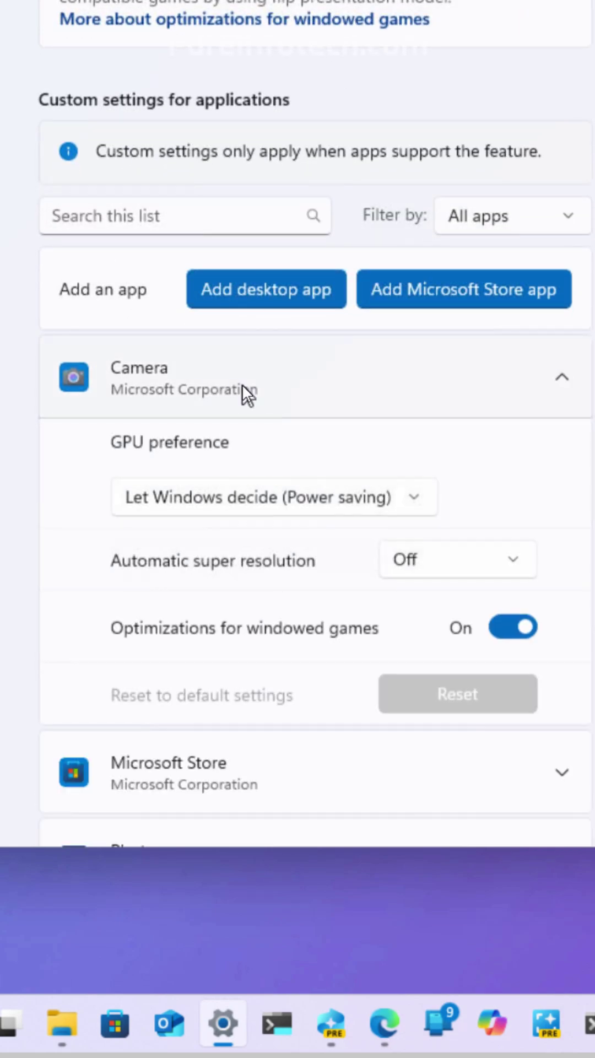
left_click(430, 562)
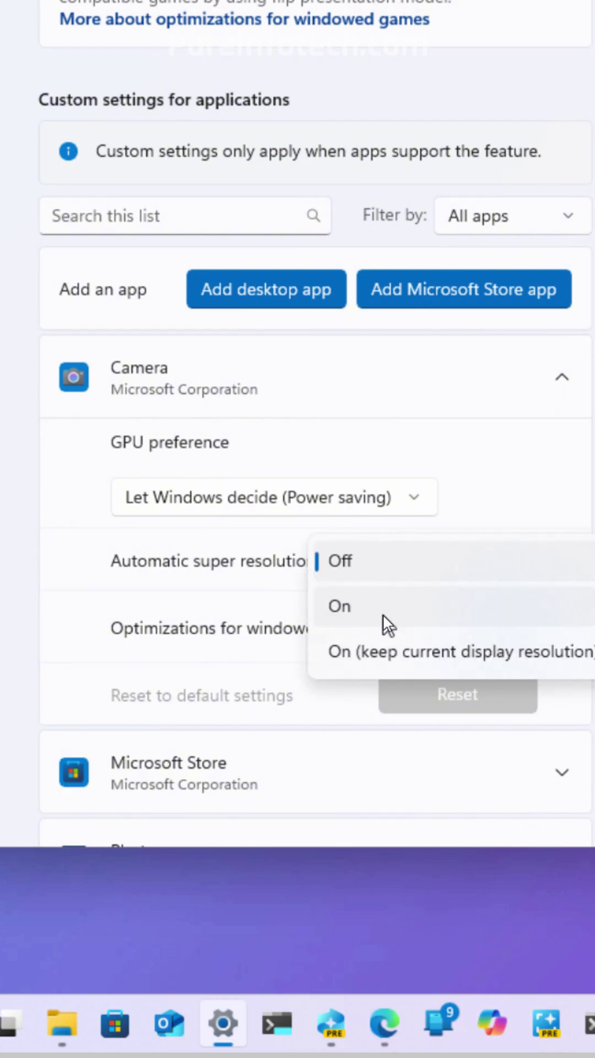
left_click(383, 616)
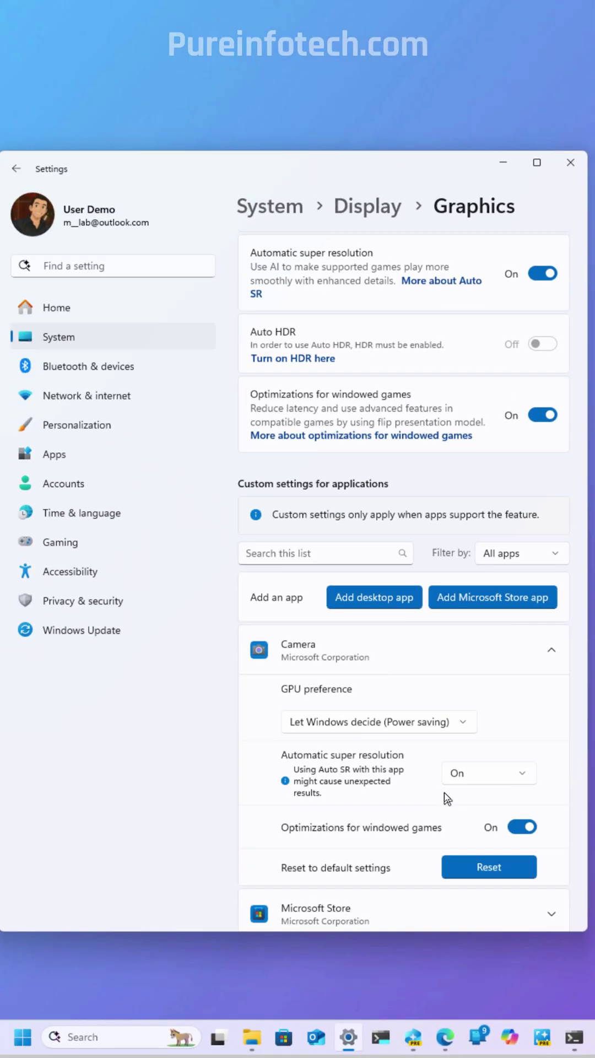
Step: Reset the Camera app's graphics settings to default, turning super resolution Off
left_click(471, 865)
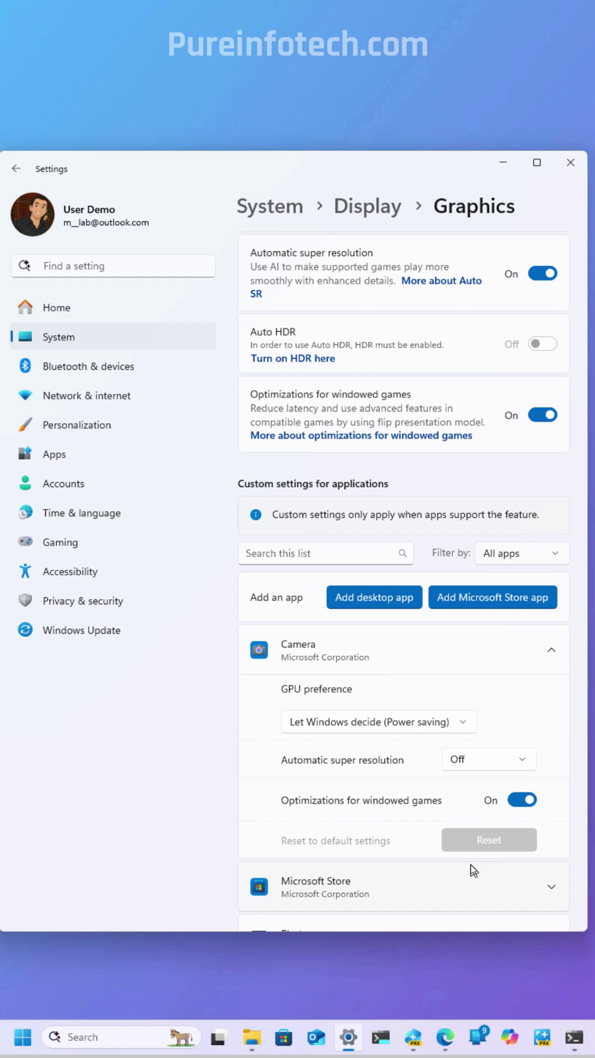